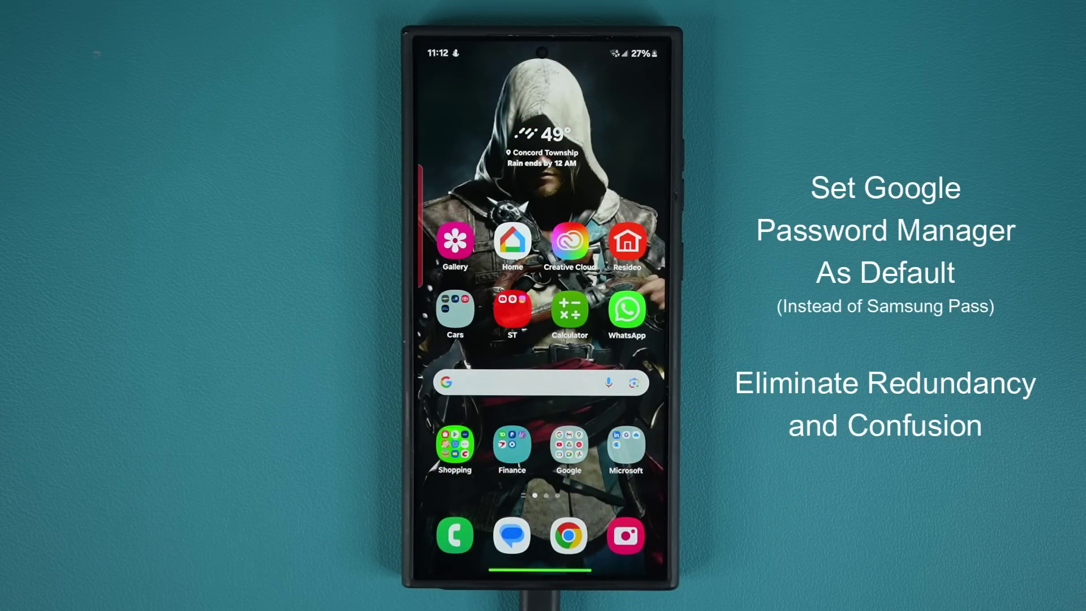
# - Open Instagram from the app drawer, view the username field's saved sign-in chips, then go home
pyautogui.moveTo(509, 382); pyautogui.dragTo(510, 170)
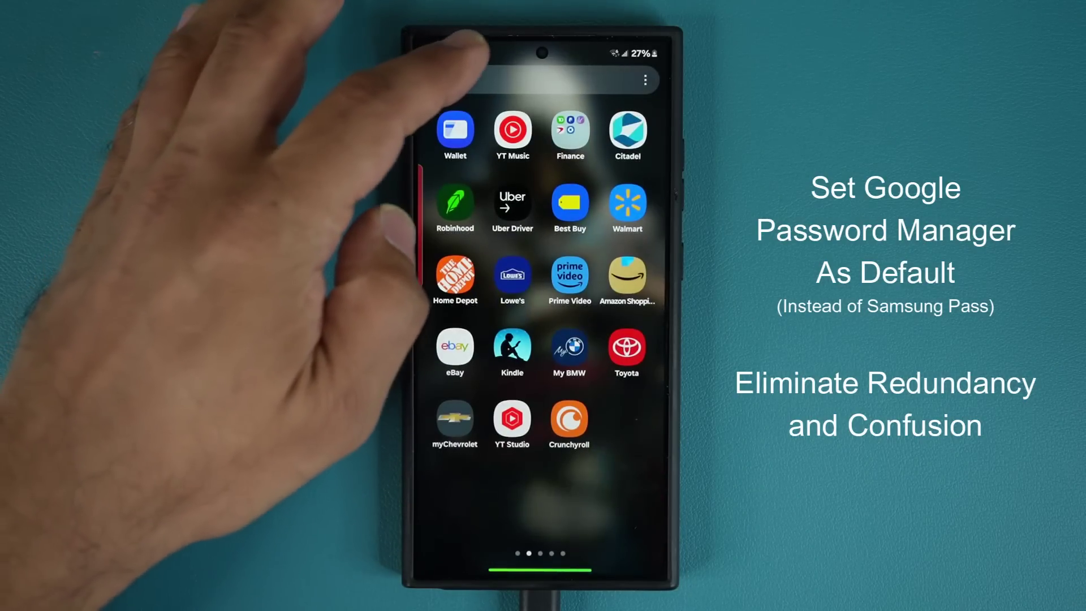
pyautogui.click(510, 80)
pyautogui.click(444, 284)
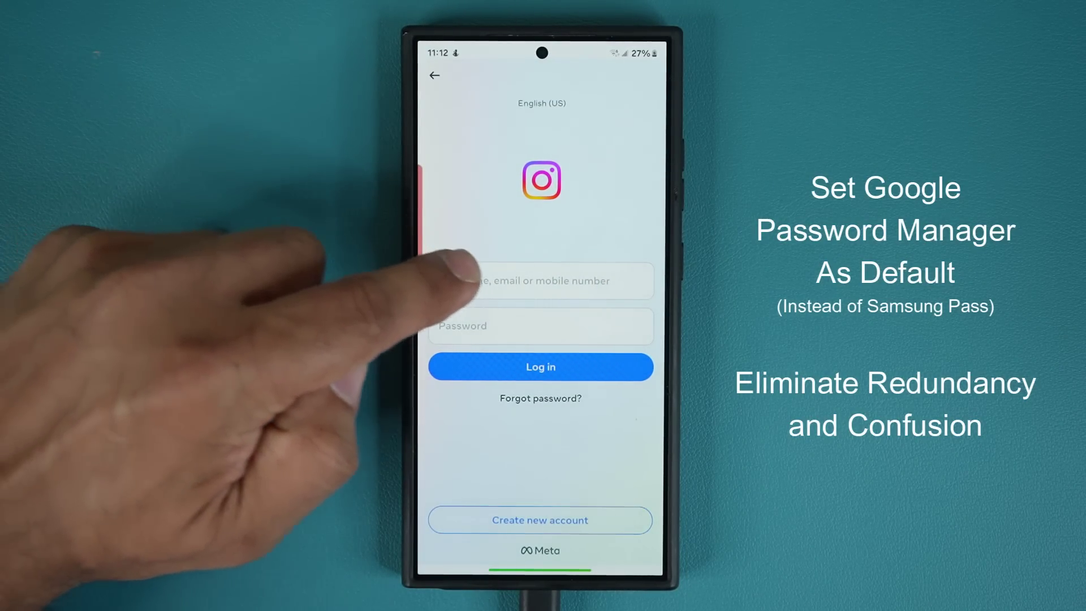
pyautogui.click(463, 281)
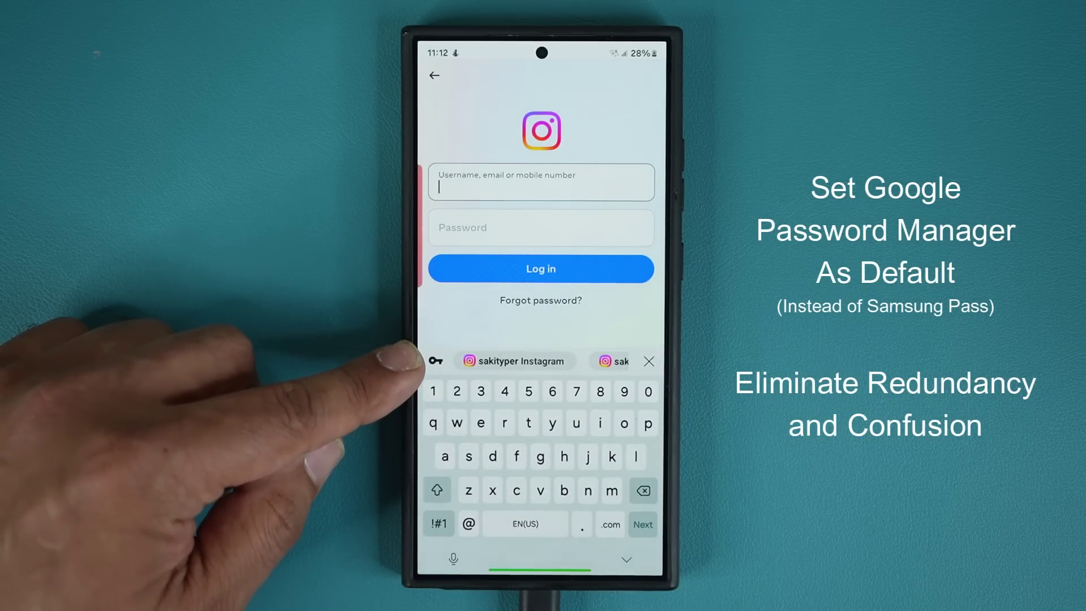
pyautogui.moveTo(585, 361); pyautogui.dragTo(476, 361)
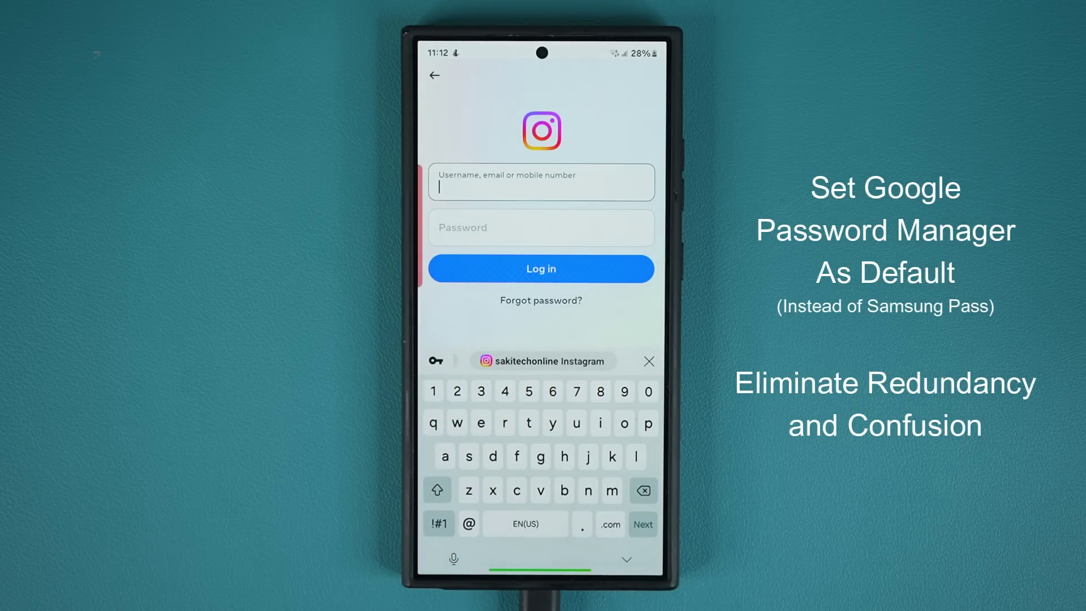
pyautogui.moveTo(540, 571); pyautogui.dragTo(540, 424)
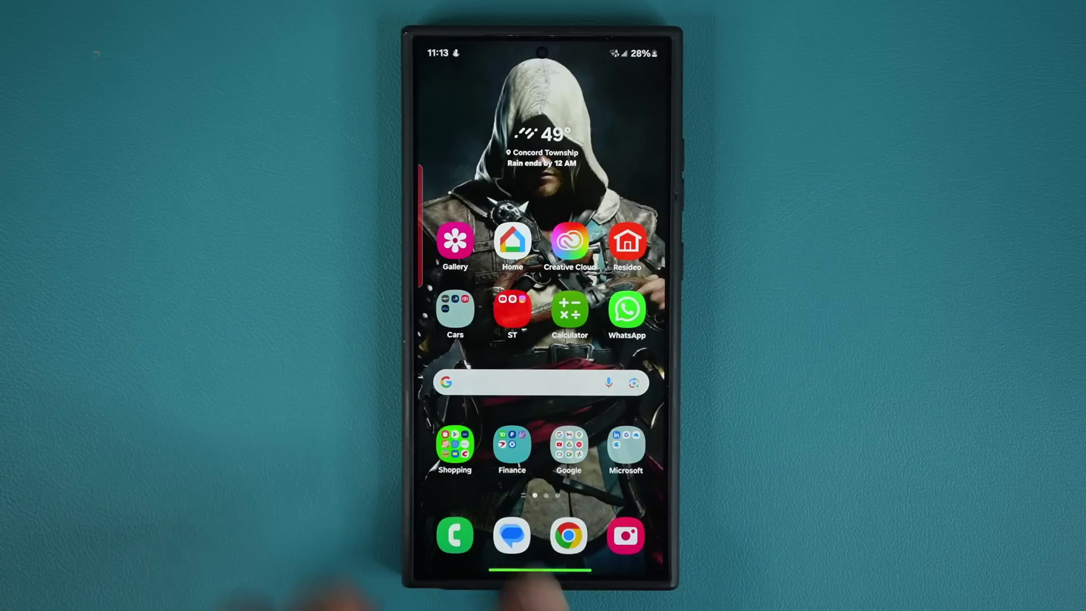
# - Open Chrome's settings page with Password Manager under Basics, then exit Chrome
pyautogui.click(569, 536)
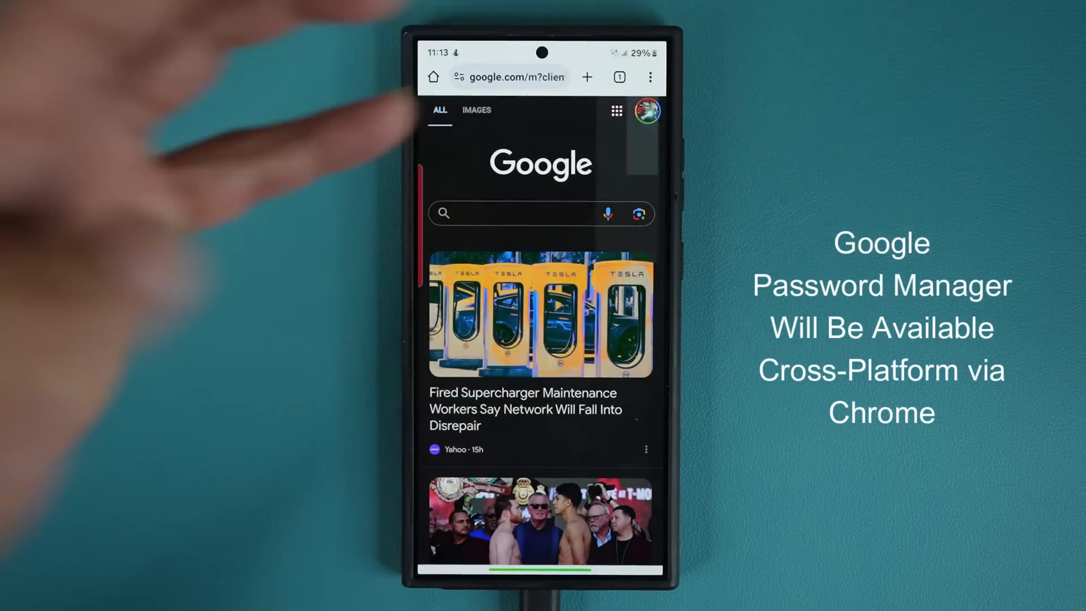
pyautogui.click(651, 76)
pyautogui.click(551, 476)
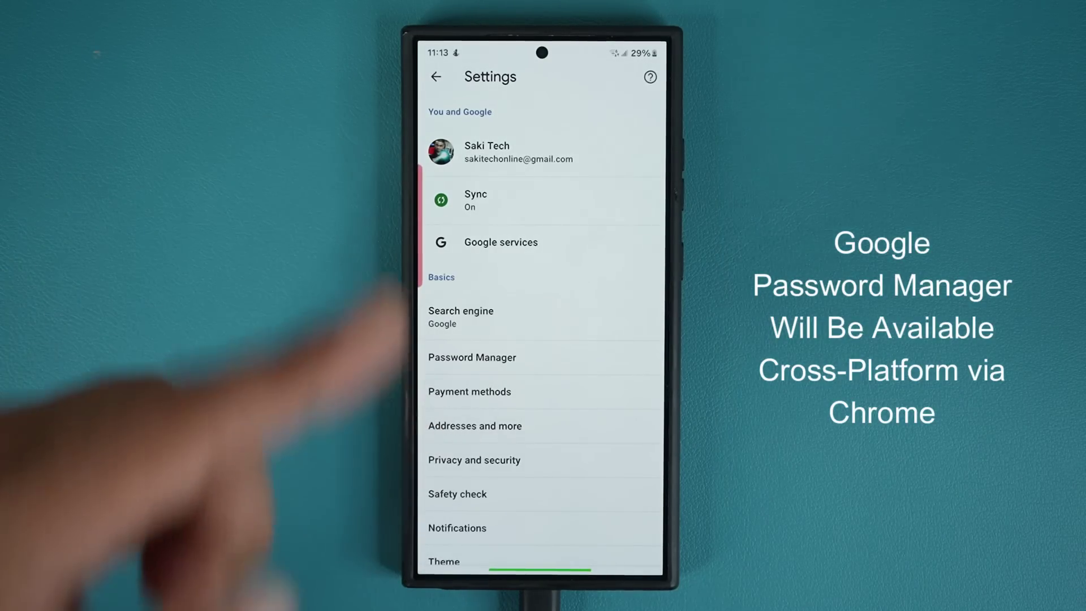
pyautogui.moveTo(539, 571)
pyautogui.mouseDown()
pyautogui.moveTo(540, 424)
pyautogui.moveTo(509, 212)
pyautogui.mouseUp()
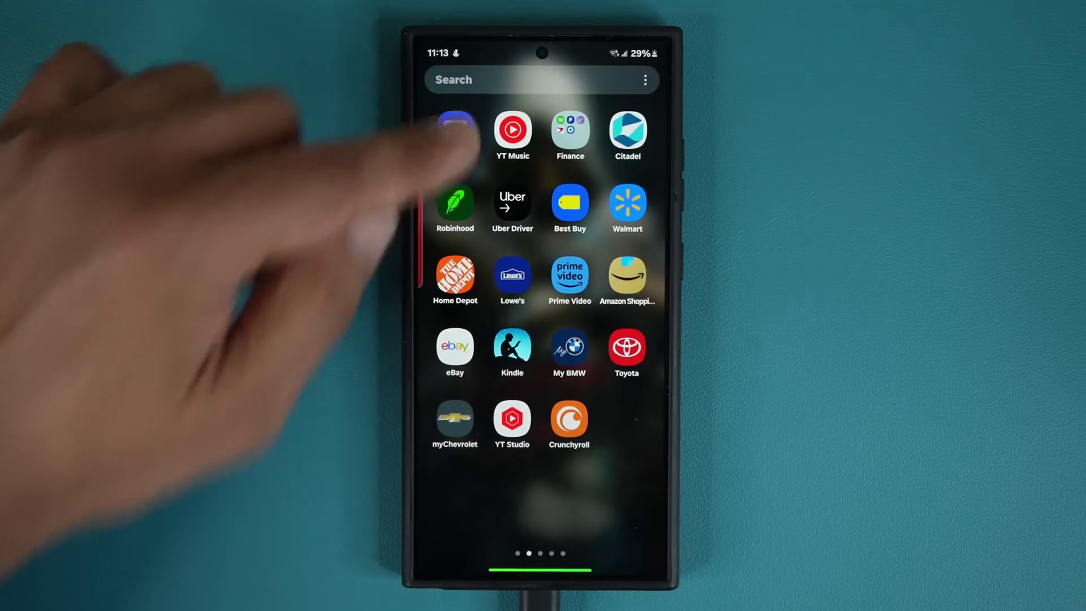
# - Open Samsung Wallet's All items to find Samsung Pass sign-in and private info, then close it
pyautogui.click(456, 136)
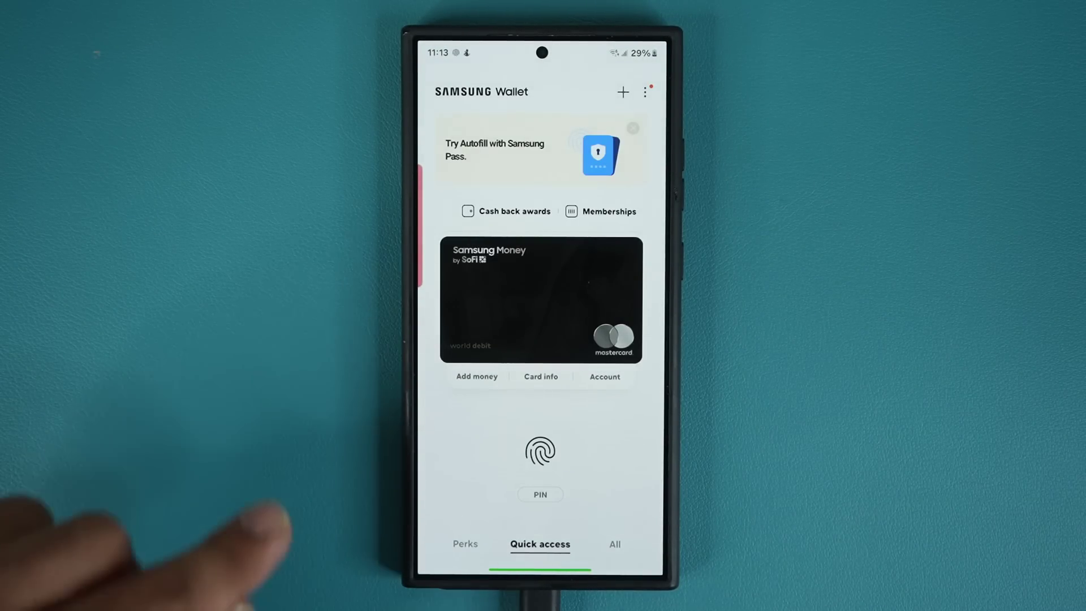
pyautogui.click(616, 544)
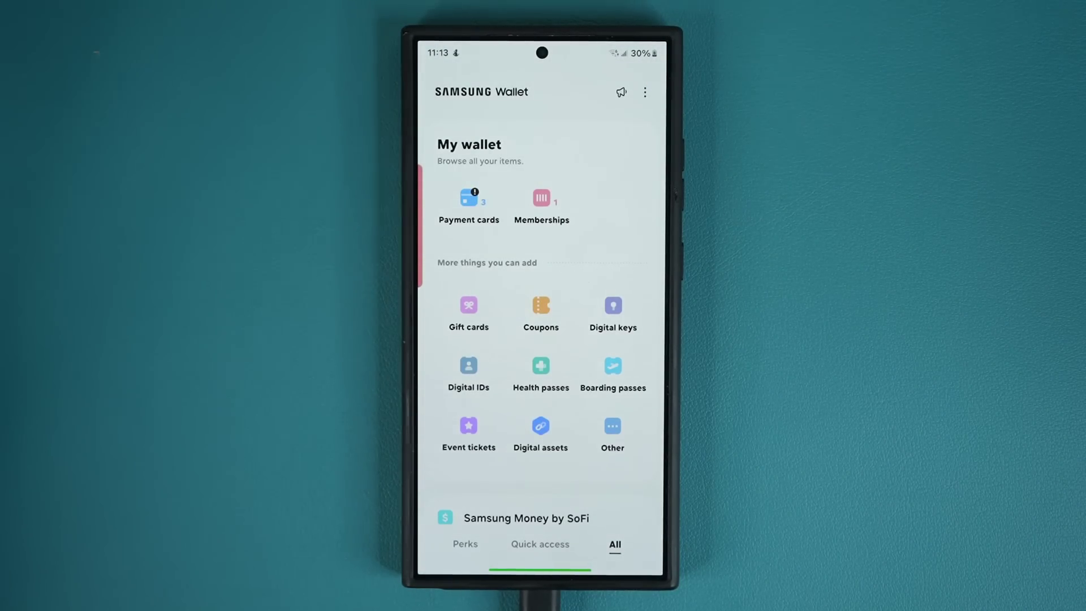
pyautogui.scroll(-5, 484, 468)
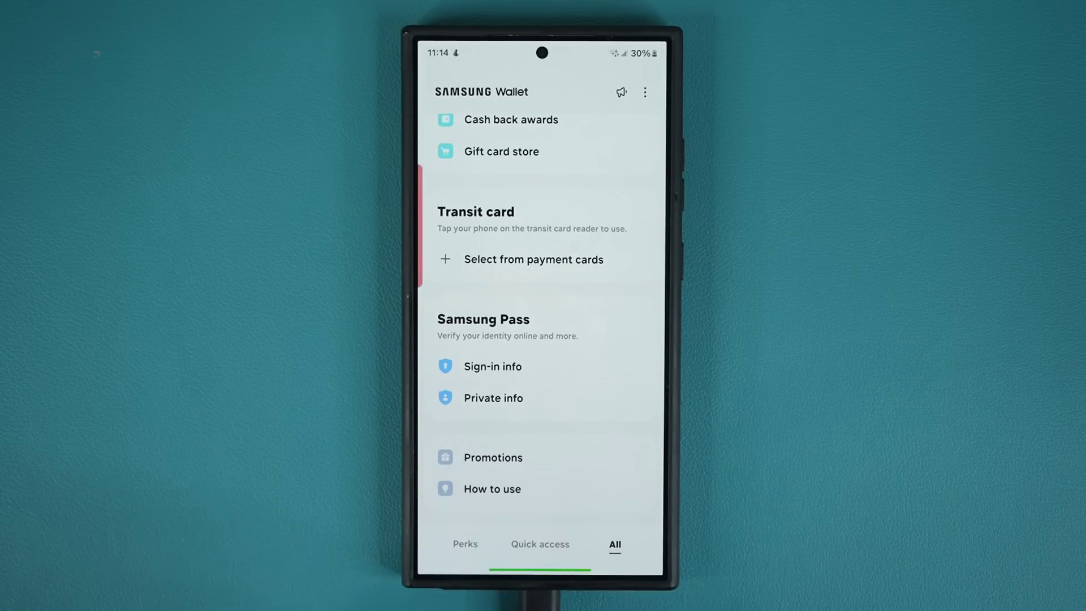
pyautogui.moveTo(539, 586); pyautogui.dragTo(539, 424)
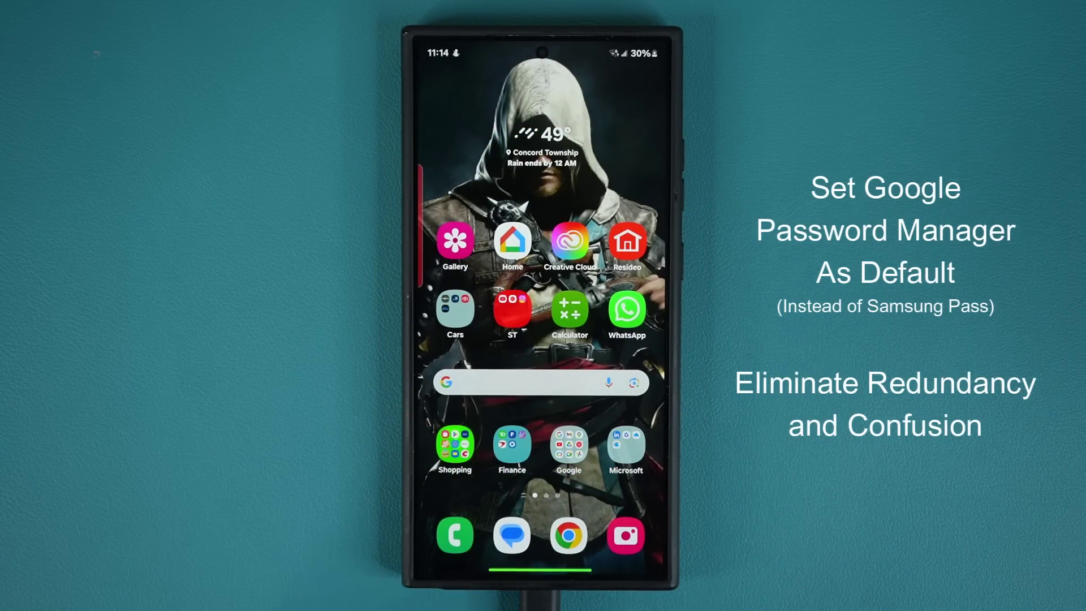
# - Go to Settings > General management > Passwords, passkeys, and autofill
pyautogui.moveTo(543, 52); pyautogui.dragTo(543, 255)
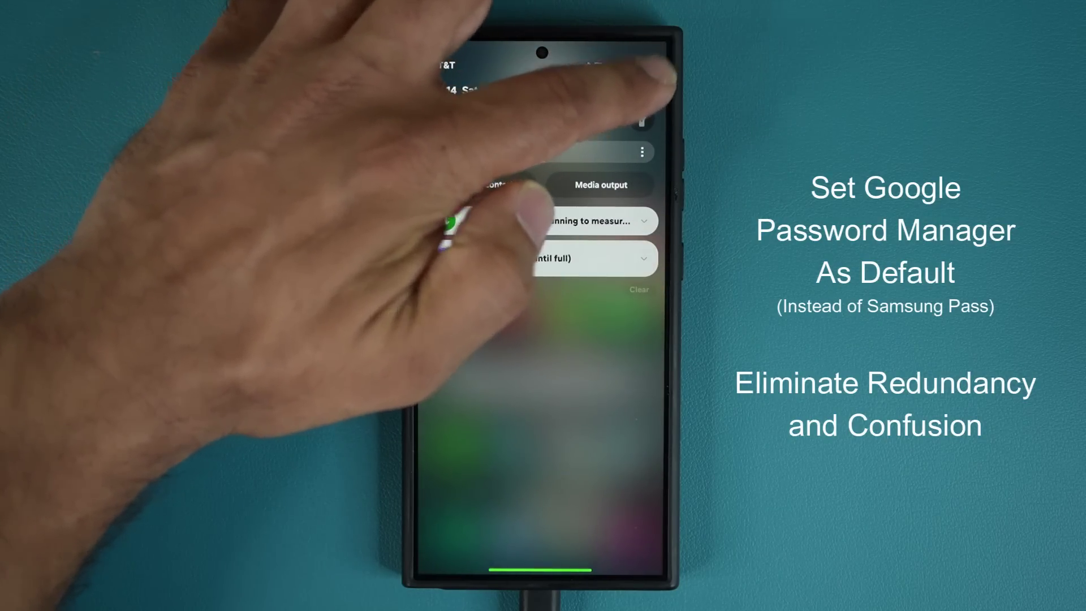
pyautogui.click(654, 72)
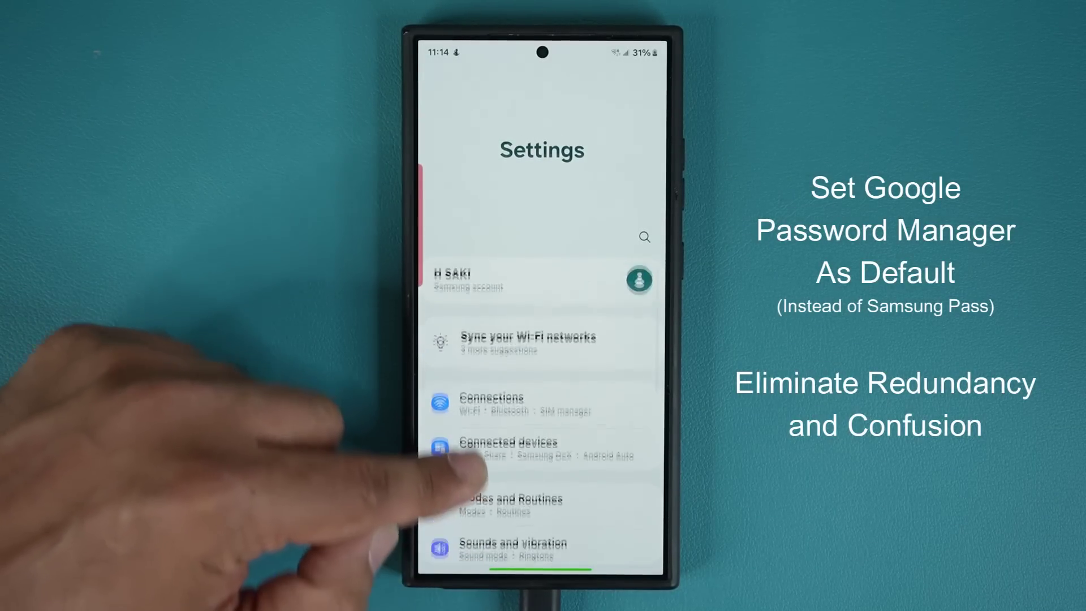
pyautogui.scroll(-5, 509, 476)
pyautogui.scroll(-5, 509, 425)
pyautogui.scroll(-2, 510, 425)
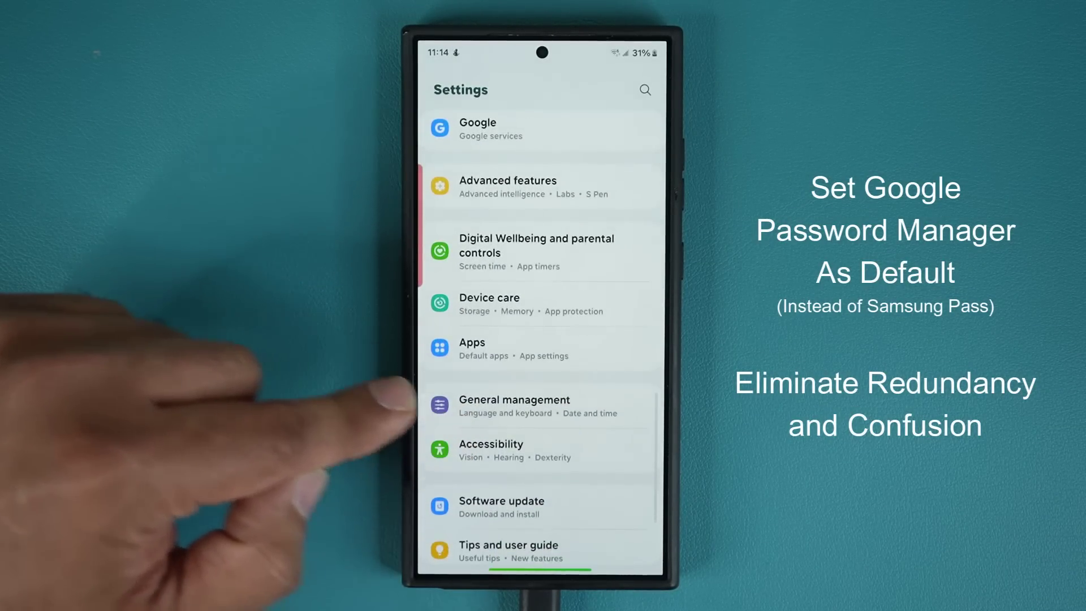
pyautogui.click(509, 407)
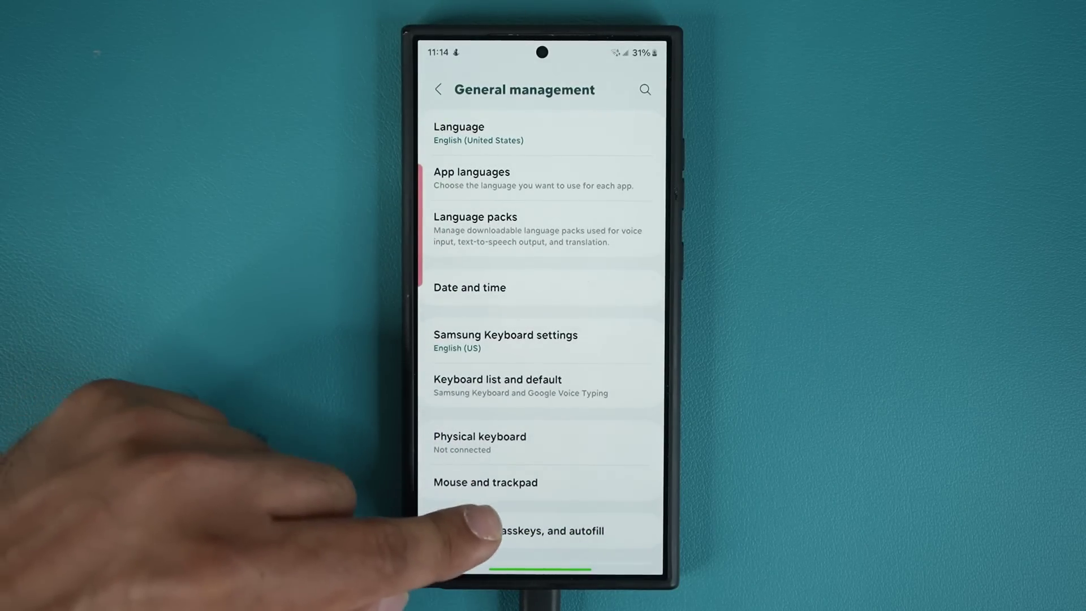
pyautogui.scroll(-5, 509, 425)
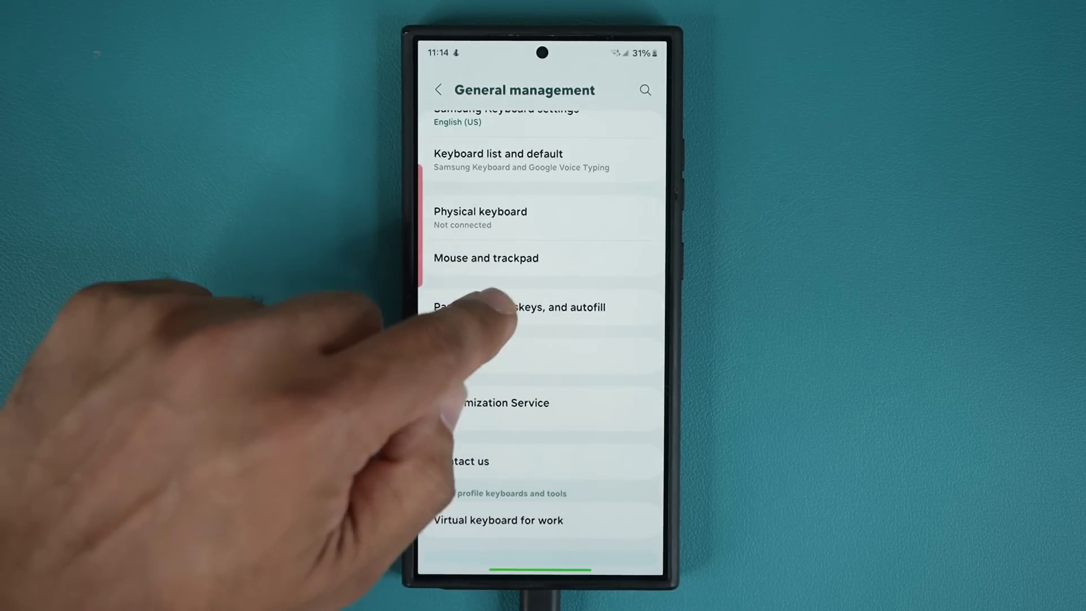
pyautogui.click(519, 307)
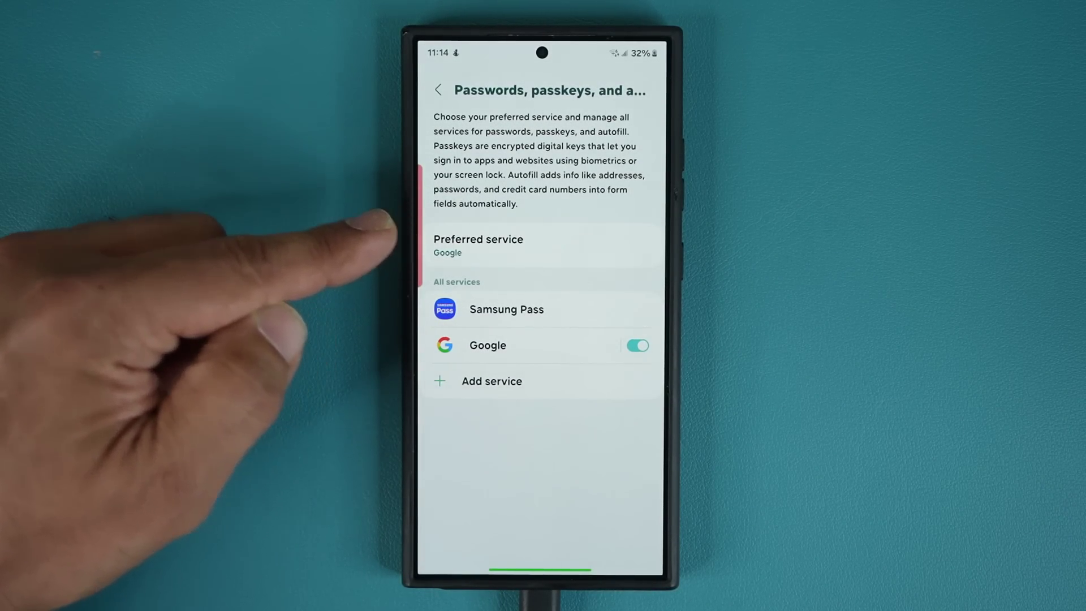
# - Pick Samsung Pass under Preferred service, then cancel the trust dialog so Google stays preferred
pyautogui.click(493, 240)
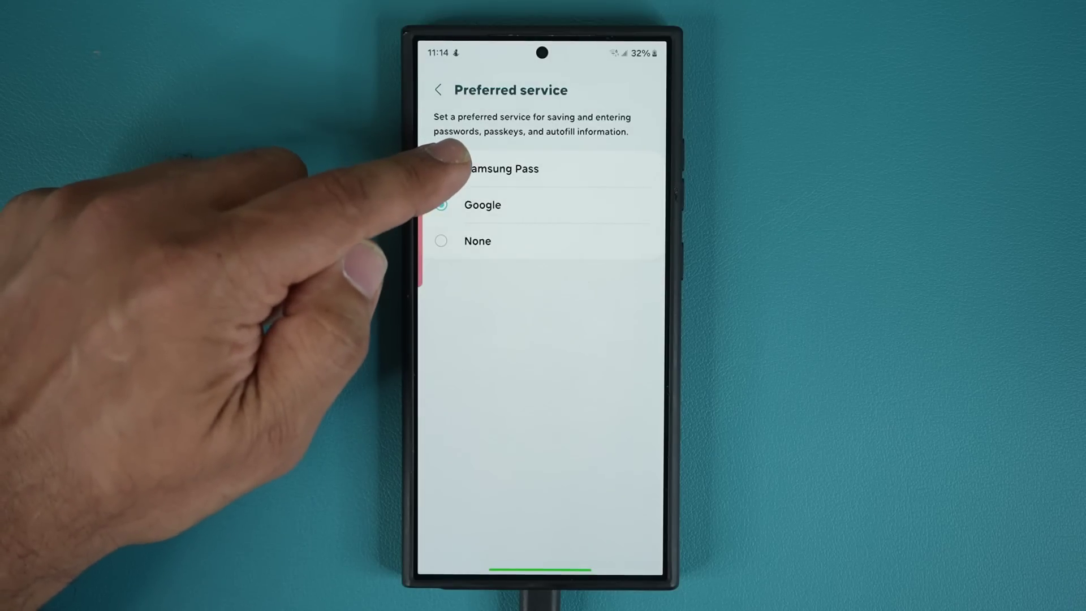
pyautogui.click(459, 169)
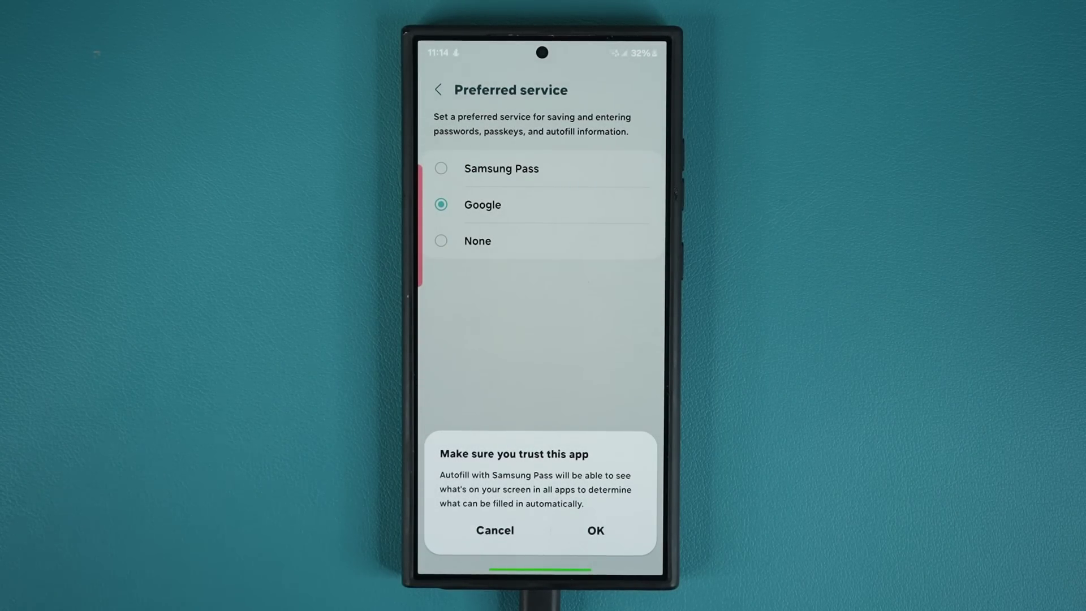
pyautogui.click(495, 530)
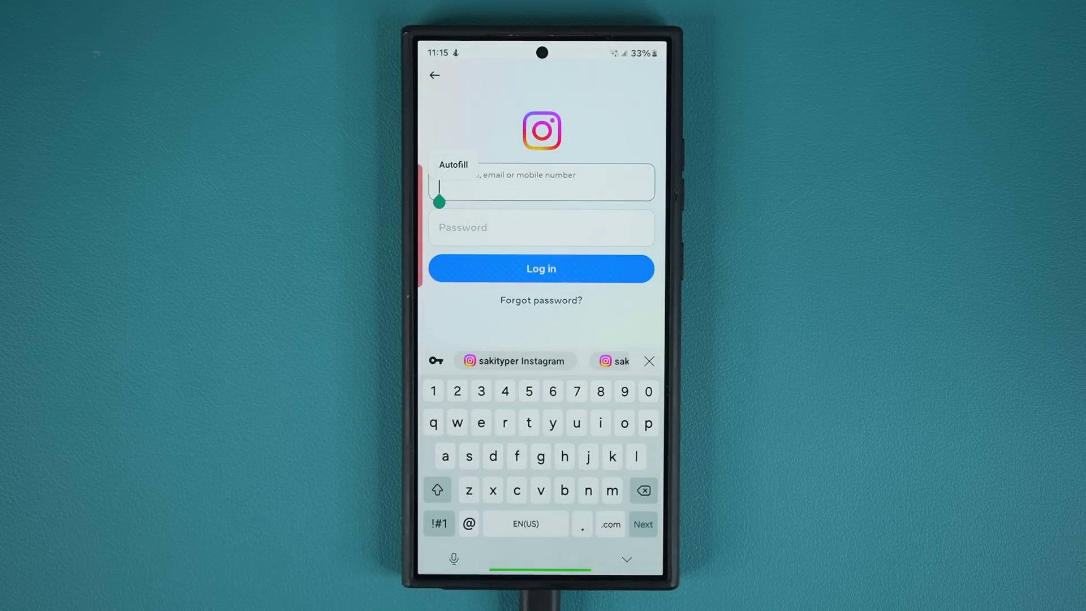
# - Leave Instagram and reopen Chrome's settings page listing Password Manager
pyautogui.moveTo(540, 570); pyautogui.dragTo(541, 476)
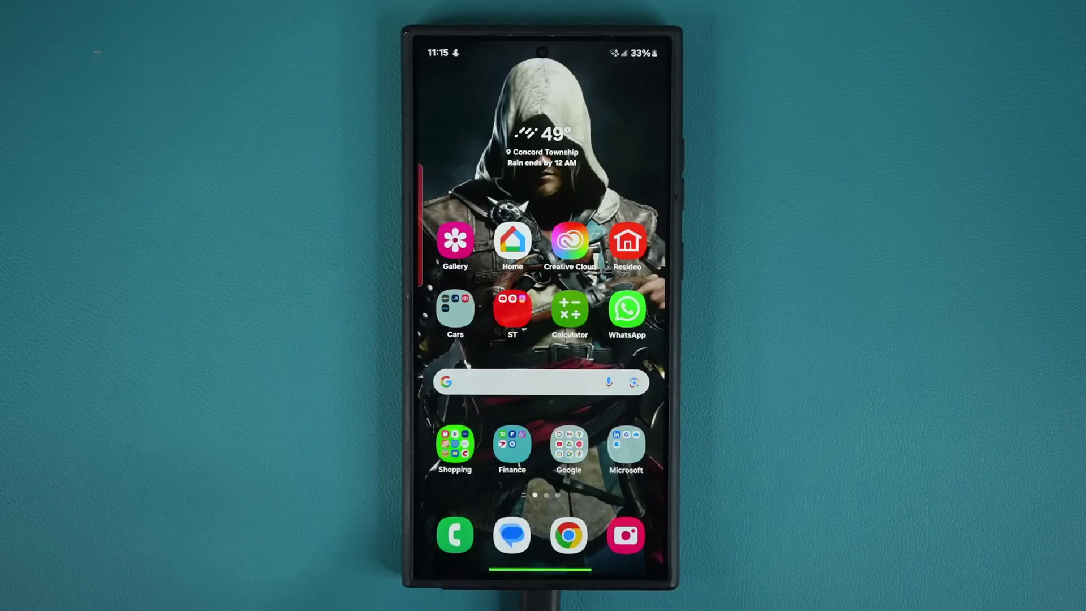
pyautogui.click(569, 535)
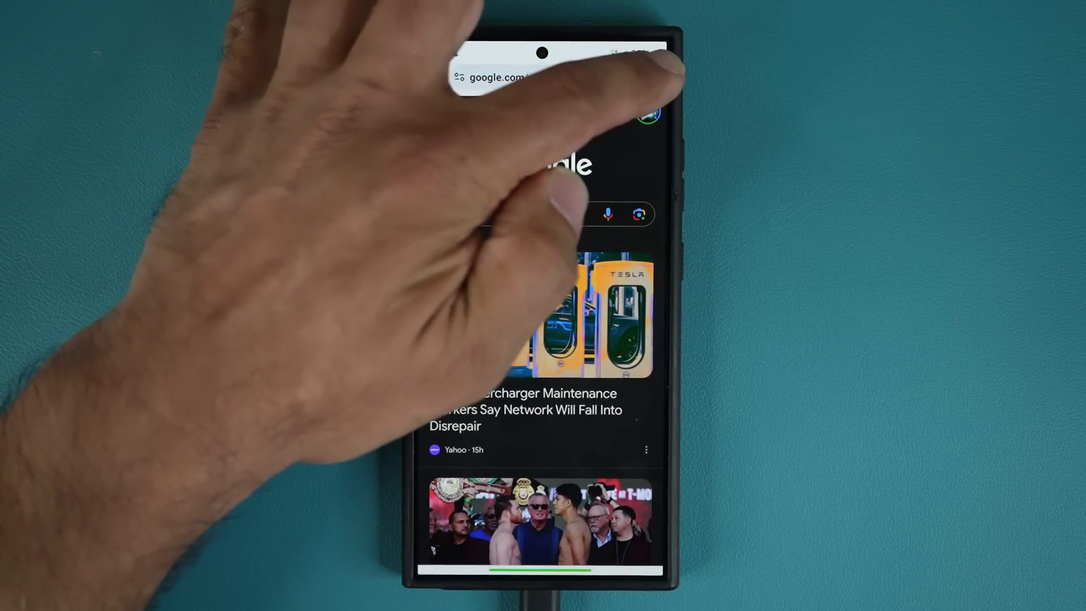
pyautogui.click(650, 79)
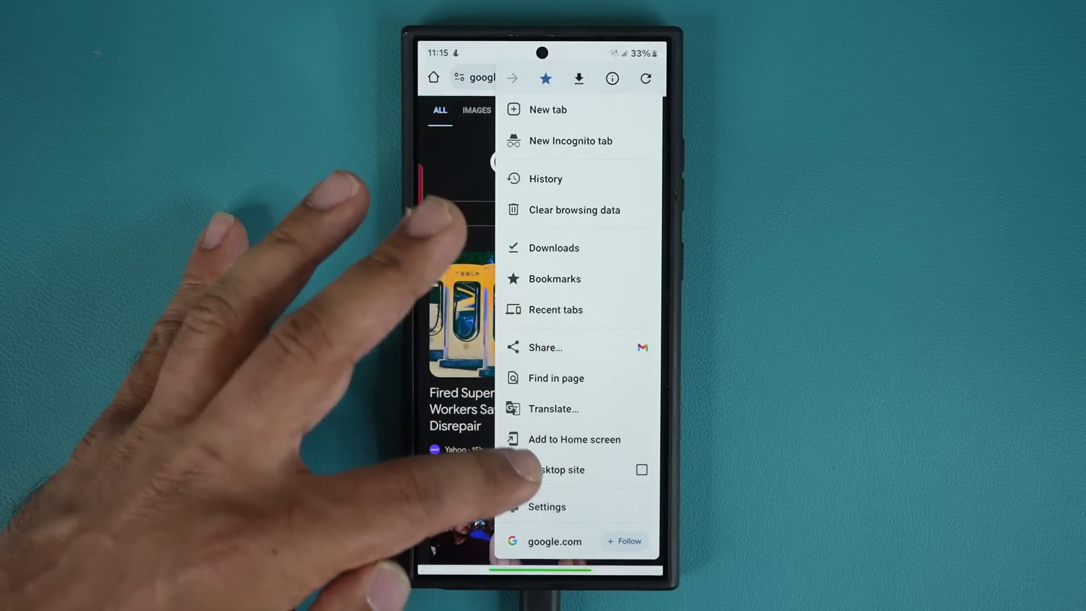
pyautogui.click(552, 505)
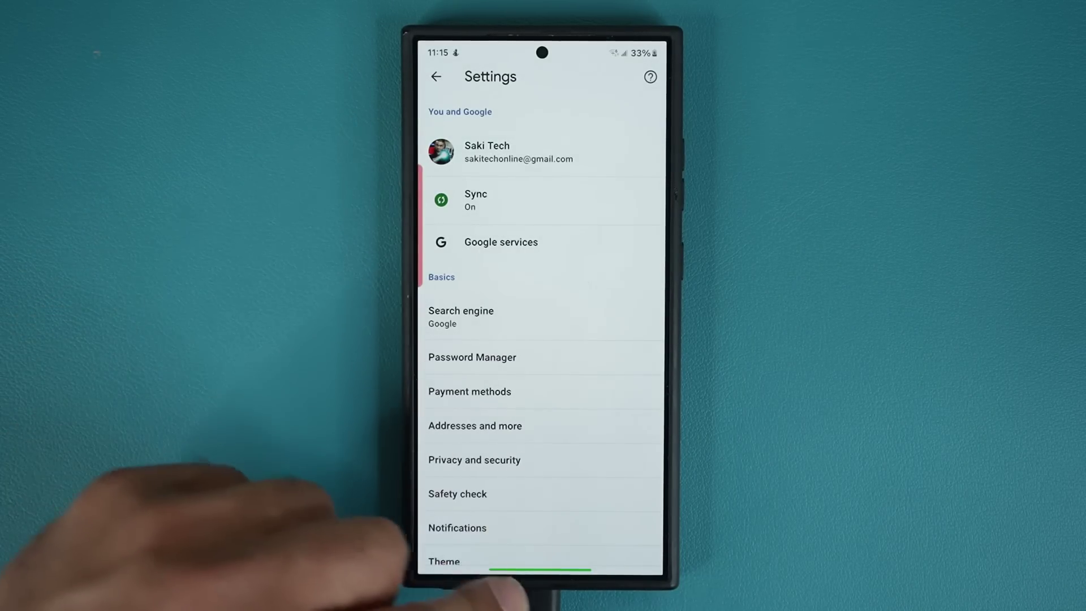
pyautogui.moveTo(541, 570); pyautogui.dragTo(541, 383)
# - Return to Settings, confirm Google on the passwords page, then close Settings to home
pyautogui.click(435, 280)
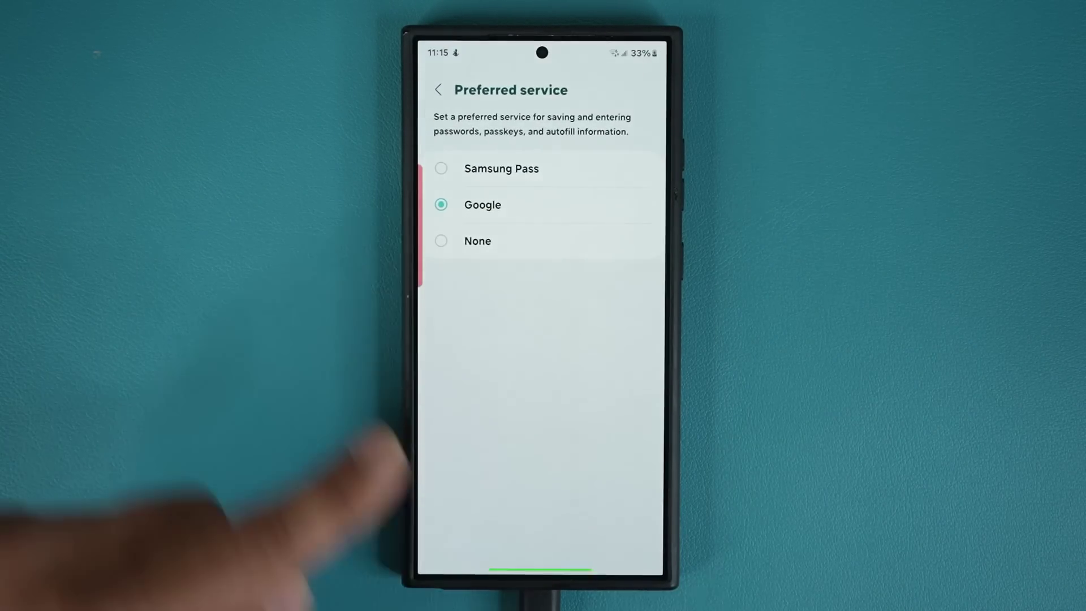
pyautogui.click(438, 91)
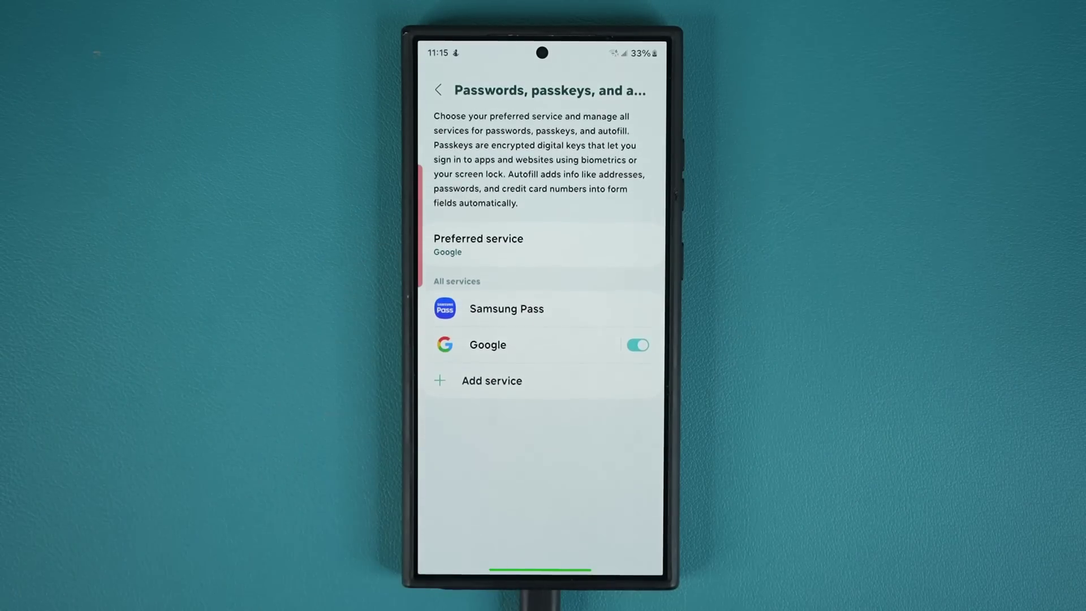
pyautogui.moveTo(541, 571); pyautogui.dragTo(541, 339)
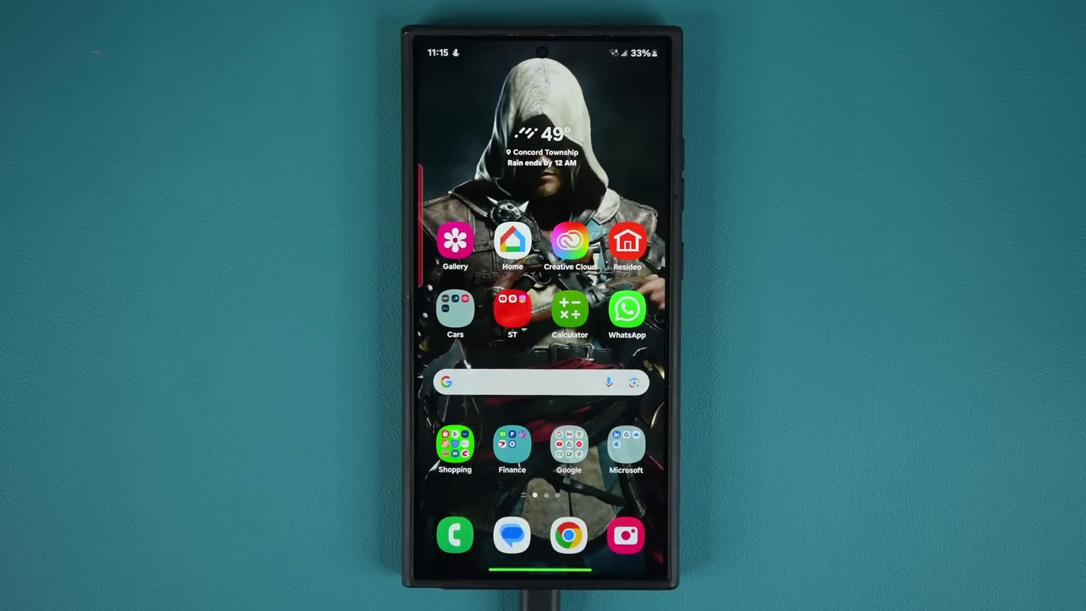